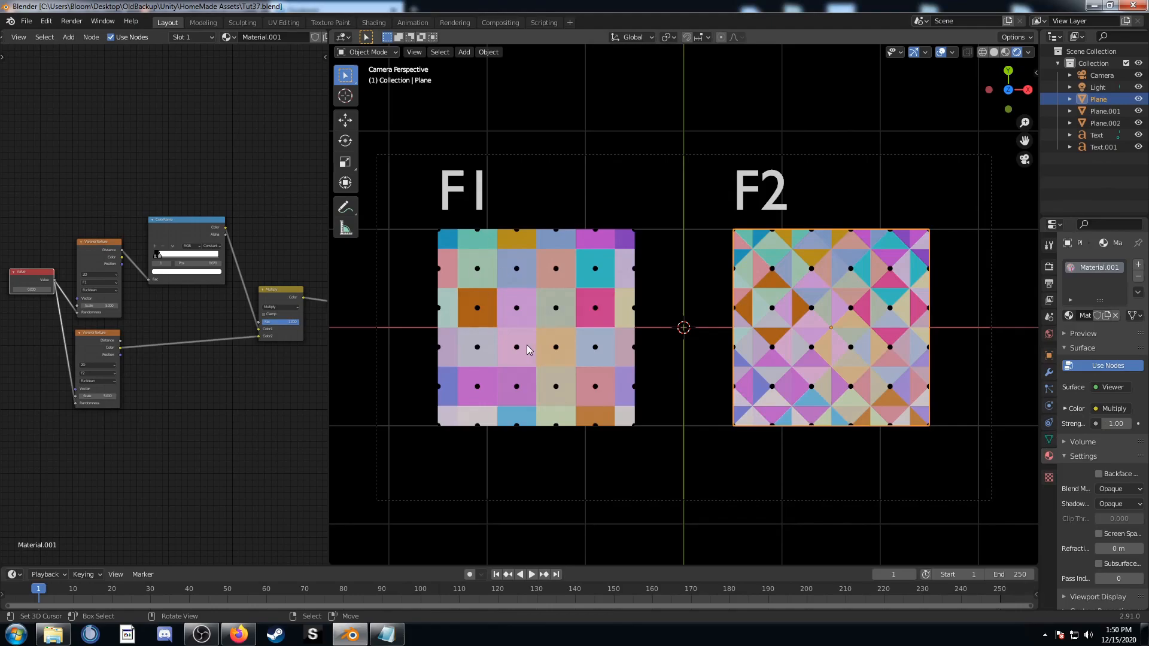
# Step: Preview the ColorRamp output on the F1 plane from its material nodes
pyautogui.click(533, 287)
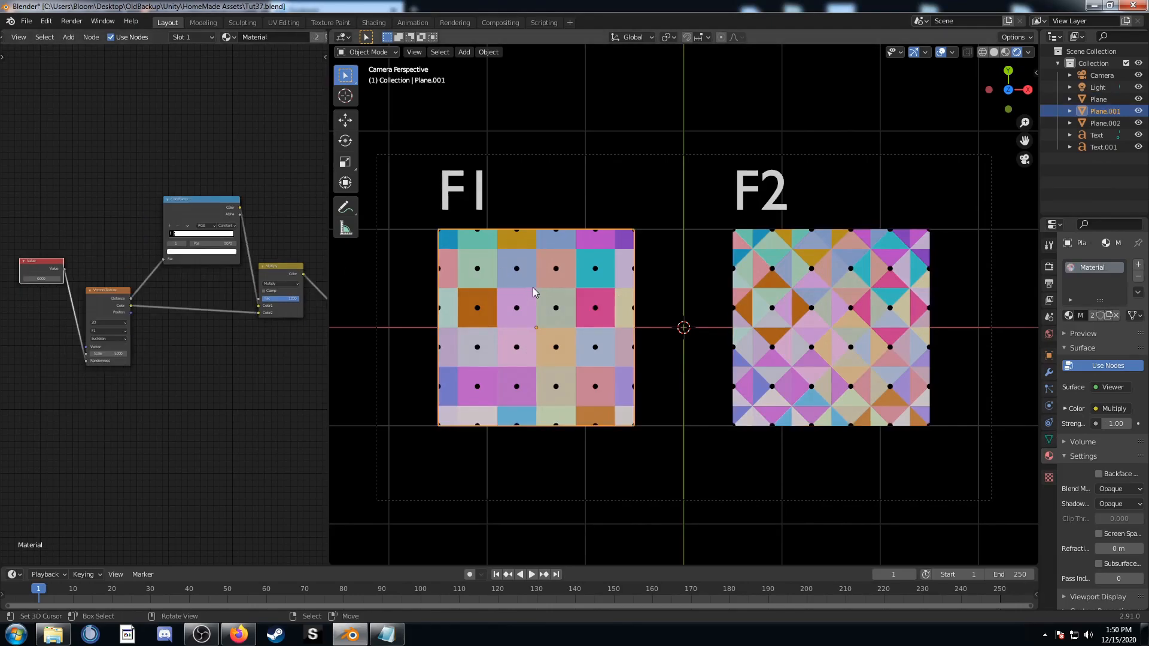
pyautogui.scroll(1, 192, 351)
pyautogui.scroll(1, 188, 357)
pyautogui.scroll(1, 188, 351)
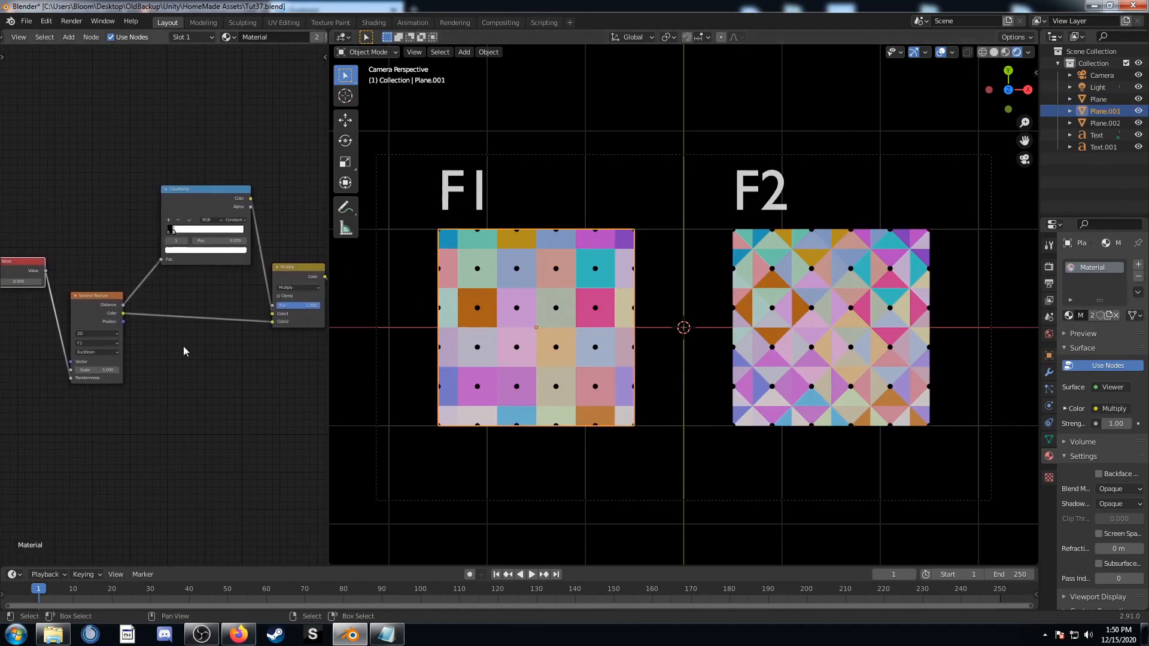
pyautogui.moveTo(100, 304); pyautogui.dragTo(104, 294)
pyautogui.click(224, 207)
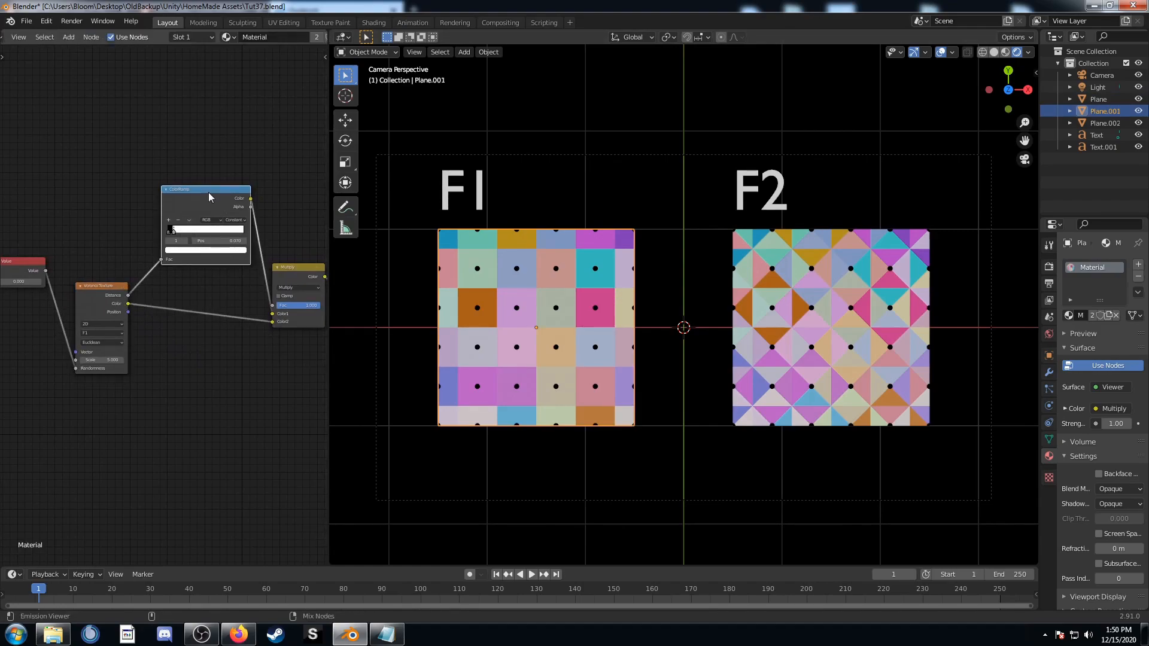
pyautogui.keyDown('ctrl'); pyautogui.keyDown('shift'); pyautogui.click(213, 201); pyautogui.keyUp('shift'); pyautogui.keyUp('ctrl')
pyautogui.scroll(5, 585, 329)
pyautogui.scroll(-4, 533, 351)
# Step: Preview the bare Voronoi colour cells on the F1 plane without seed dots
pyautogui.keyDown('shift'); pyautogui.moveTo(466, 351); pyautogui.dragTo(492, 349, button='middle'); pyautogui.keyUp('shift')
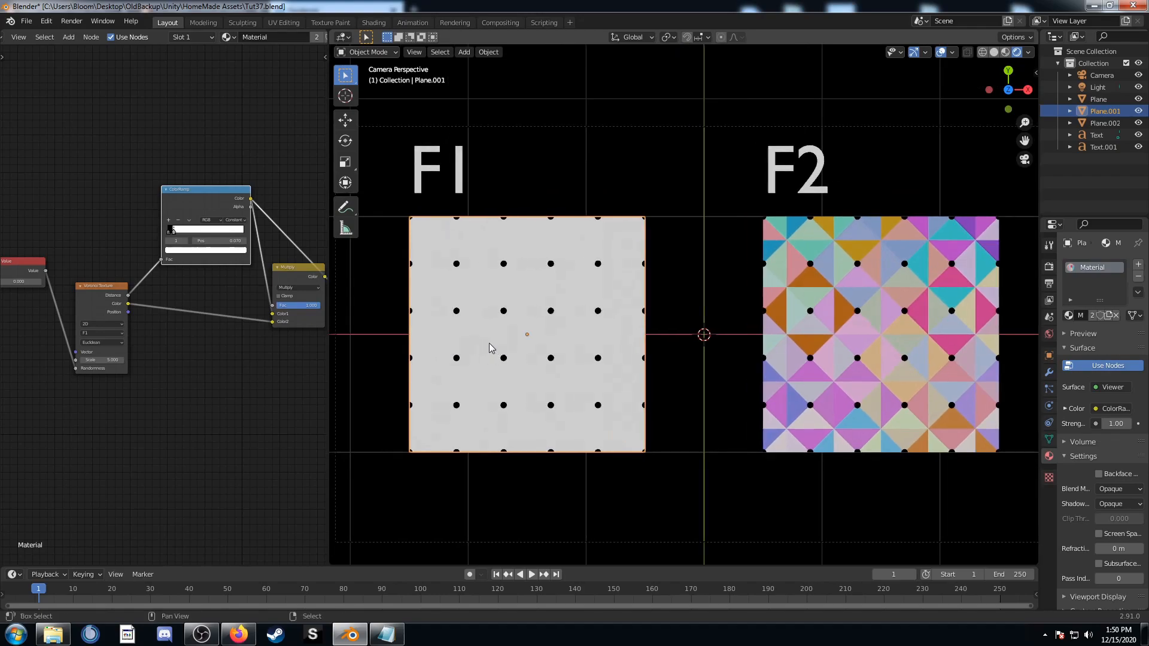
pyautogui.keyDown('ctrl'); pyautogui.keyDown('shift'); pyautogui.click(108, 292); pyautogui.keyUp('shift'); pyautogui.keyUp('ctrl')
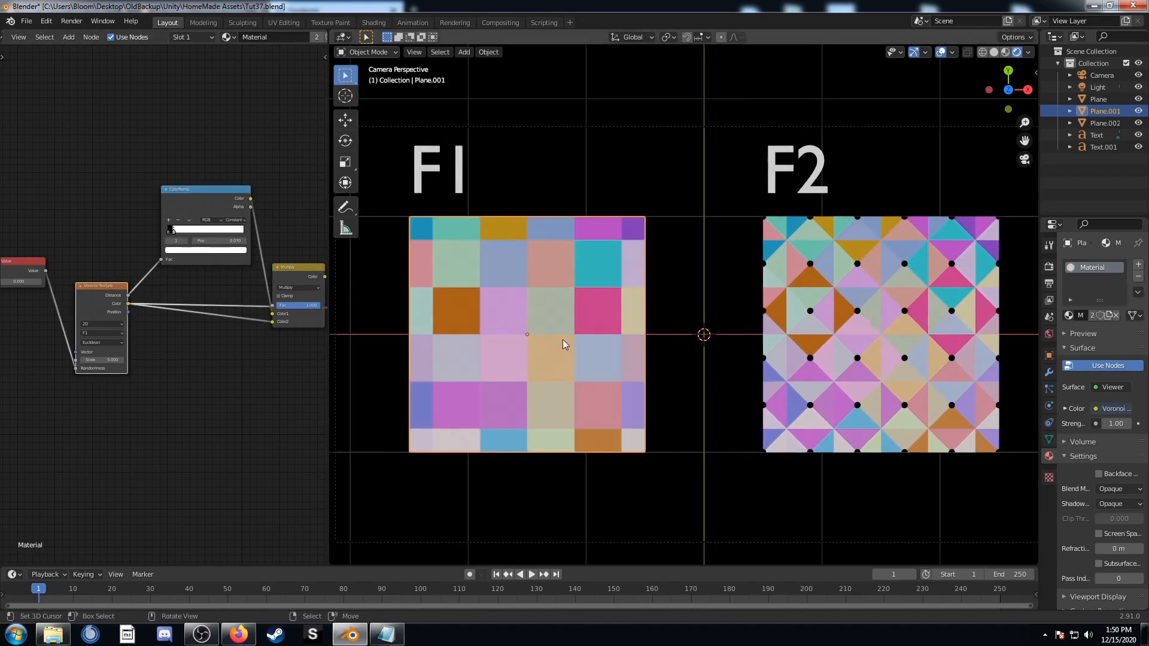
# Step: Preview the combined Multiply result so F1 shows coloured cells with black seed dots
pyautogui.keyDown('ctrl'); pyautogui.keyDown('shift'); pyautogui.click(295, 280); pyautogui.keyUp('shift'); pyautogui.keyUp('ctrl')
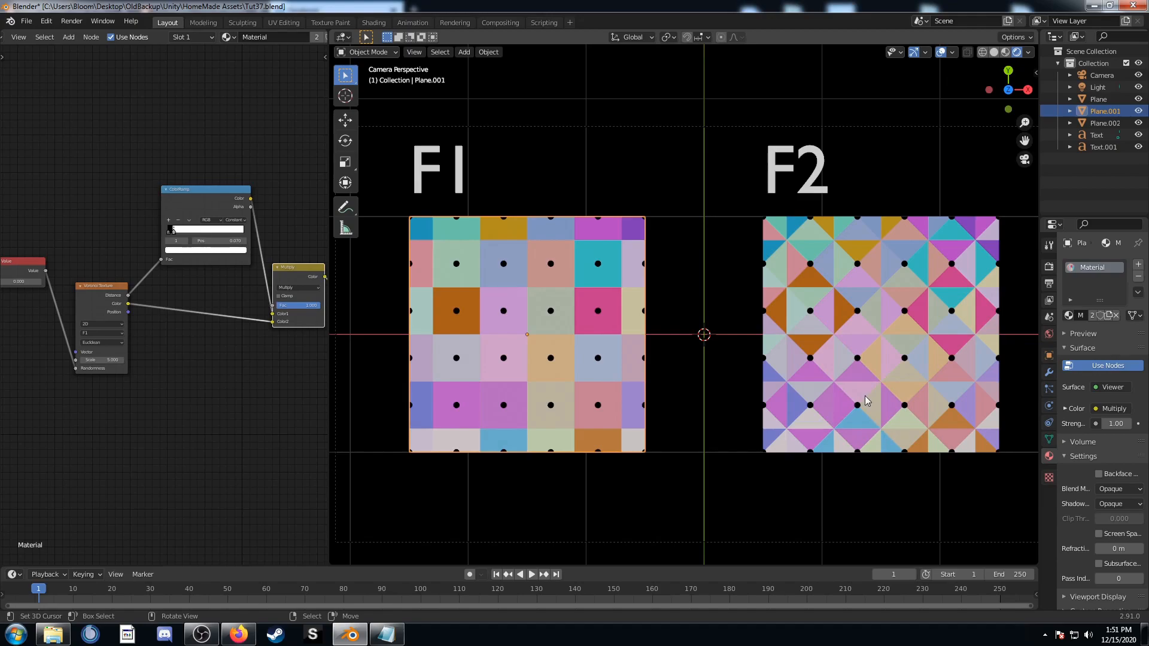
pyautogui.scroll(1, 850, 411)
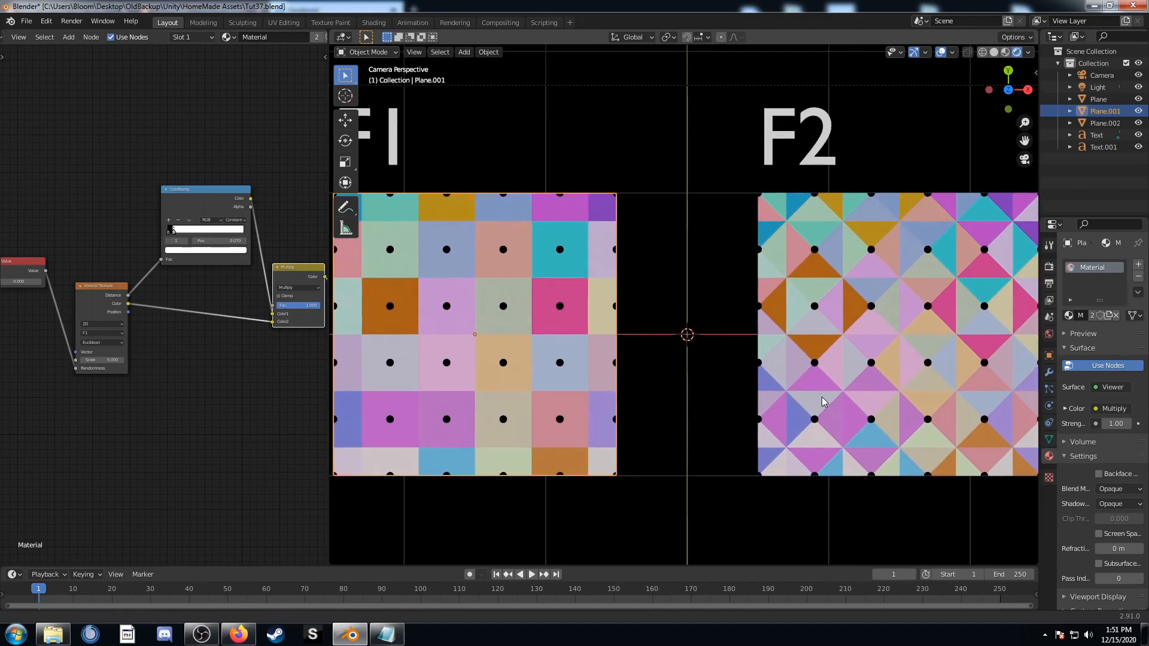
pyautogui.scroll(-2, 808, 392)
pyautogui.scroll(2, 569, 341)
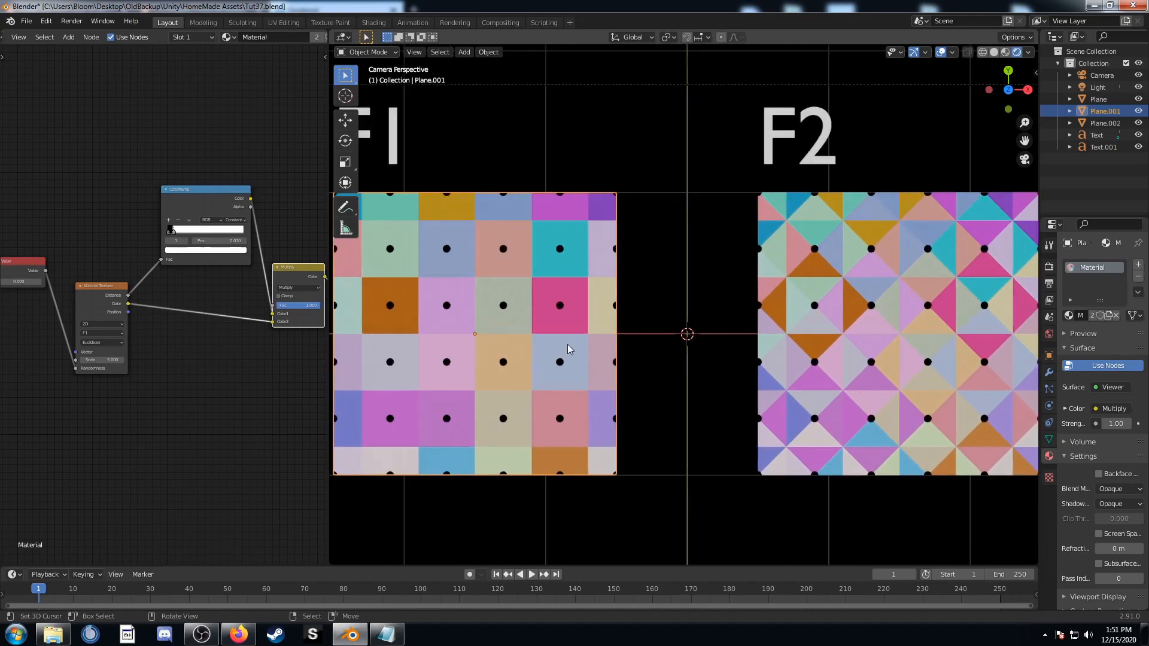
pyautogui.scroll(-1, 569, 348)
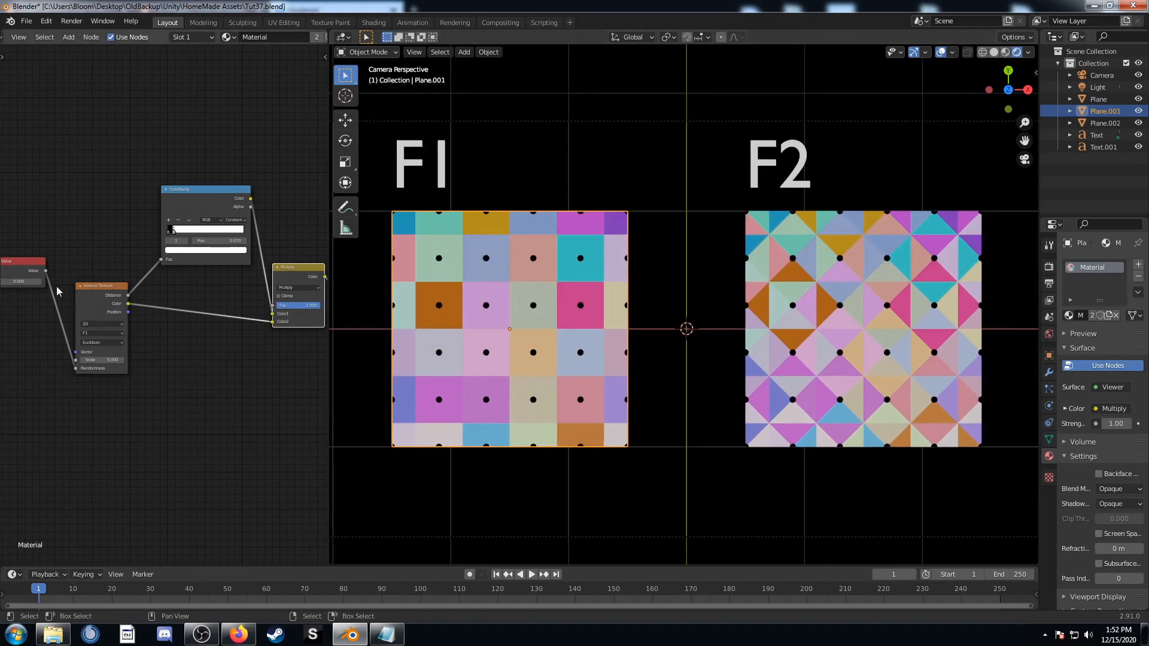
# Step: Apply raised randomness of about 17.3 to F1 and move to the F2 plane's material
pyautogui.press('Return')
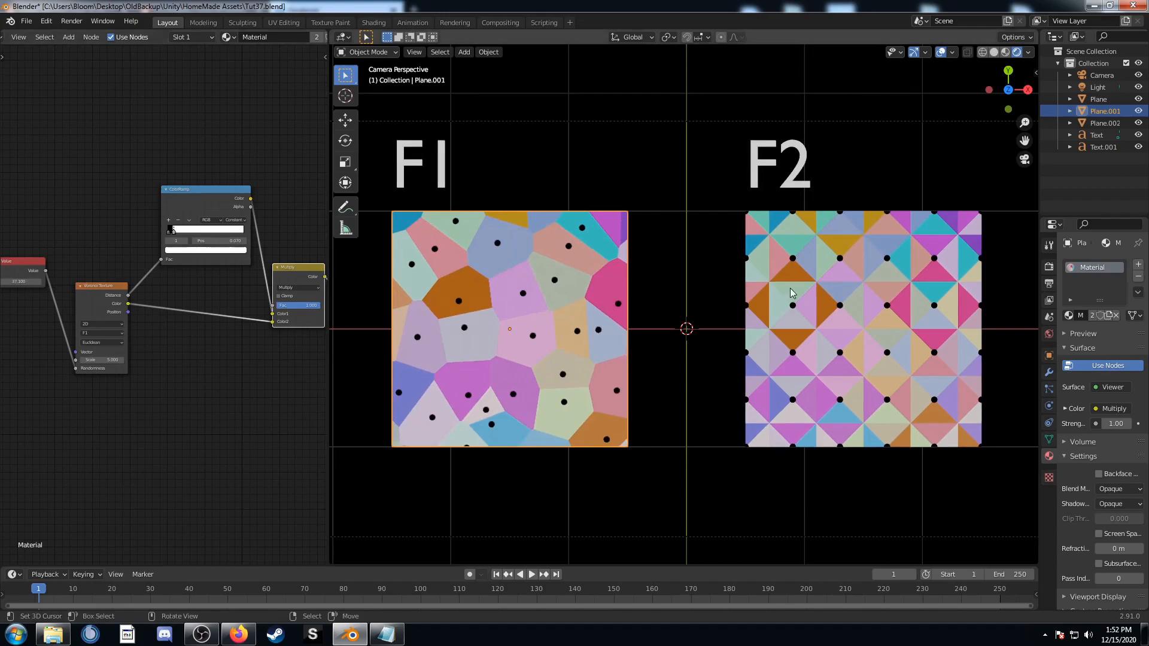
pyautogui.click(791, 292)
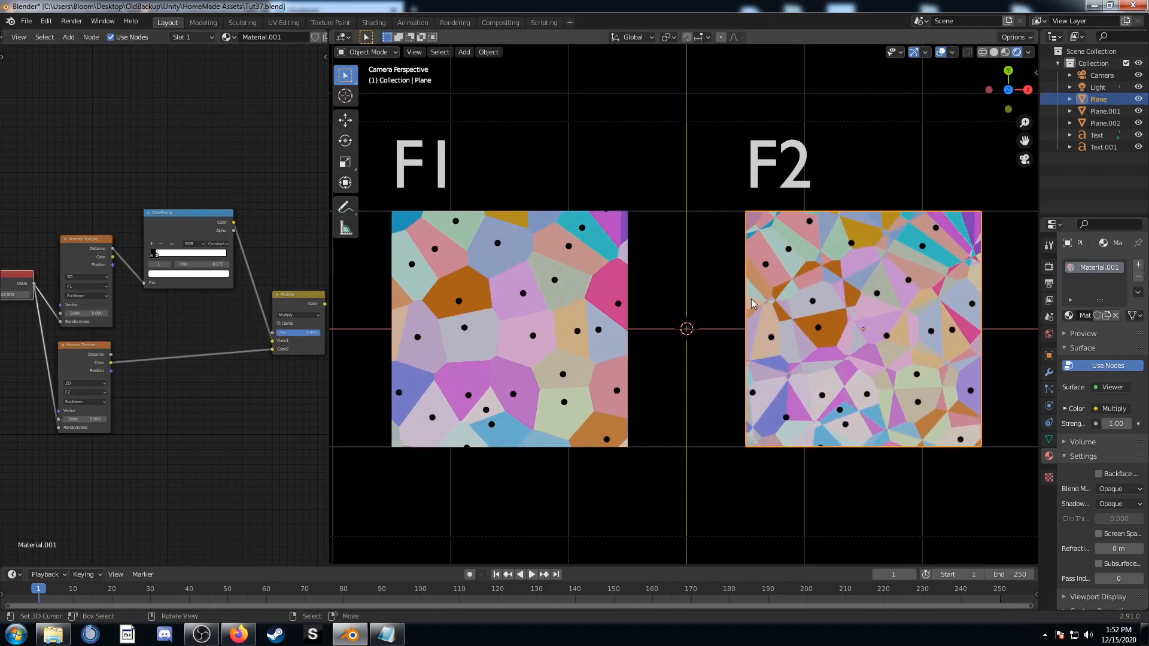
pyautogui.scroll(2, 898, 310)
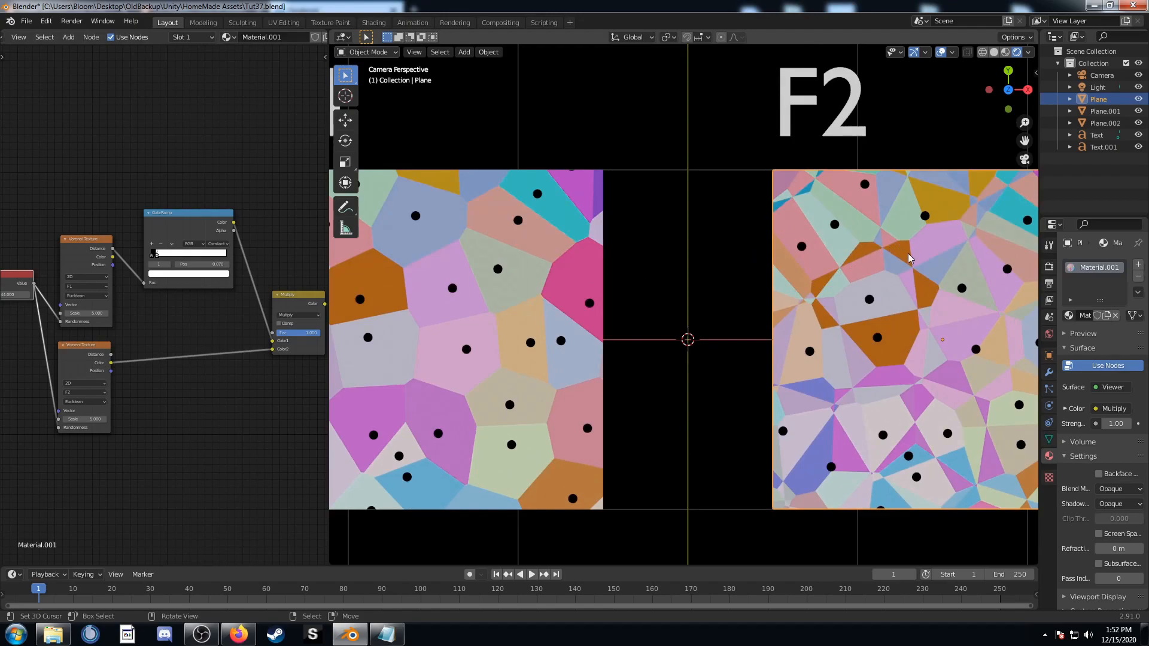
pyautogui.scroll(-1, 932, 242)
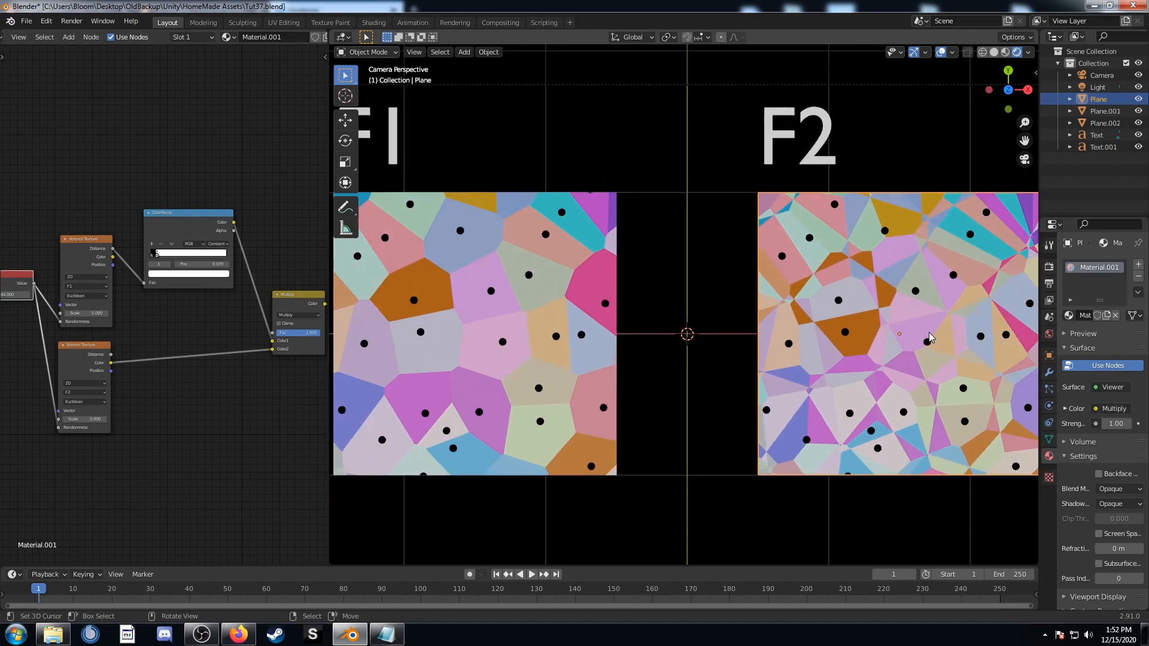
pyautogui.scroll(-1, 862, 297)
pyautogui.scroll(2, 803, 388)
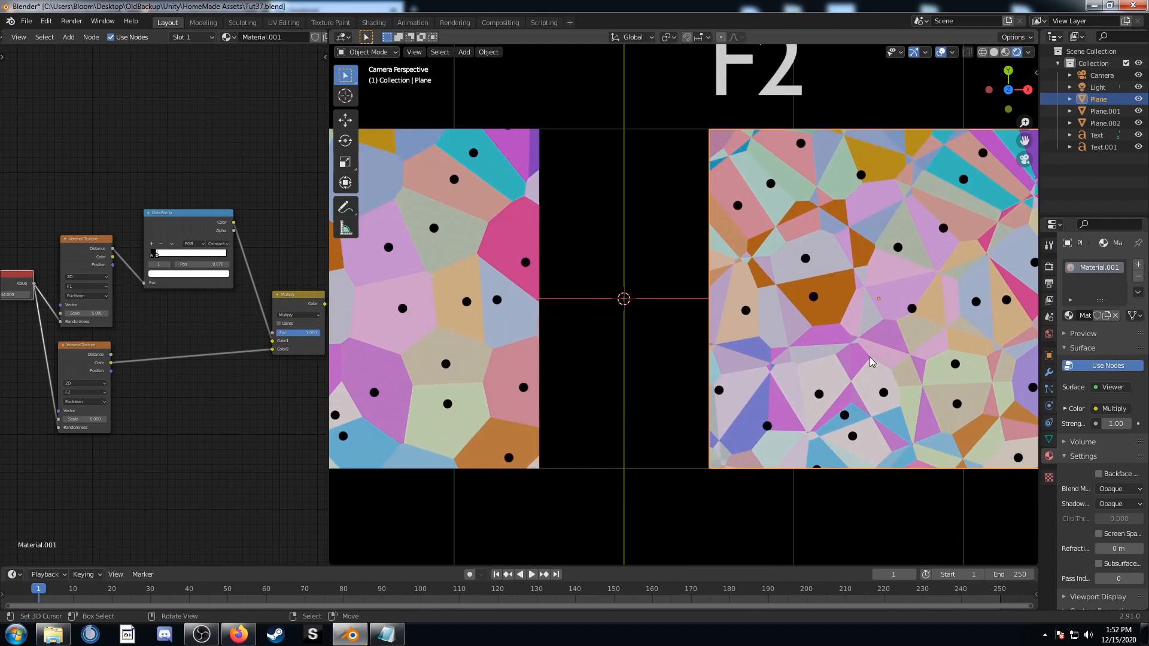
pyautogui.scroll(1, 852, 408)
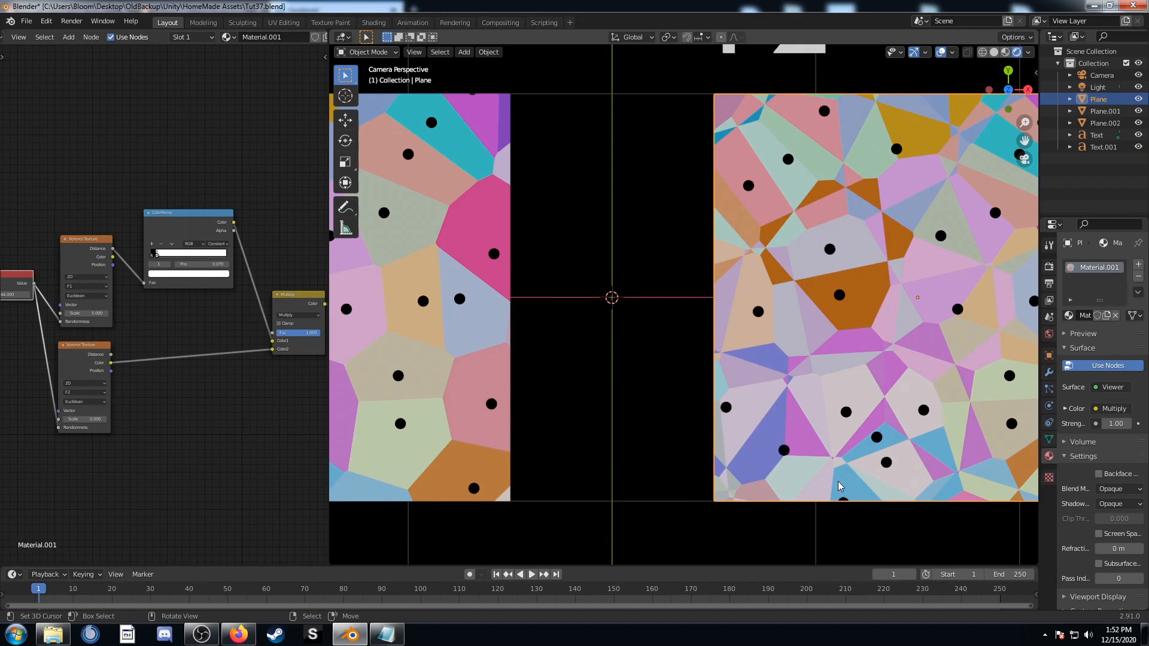
pyautogui.scroll(-3, 841, 487)
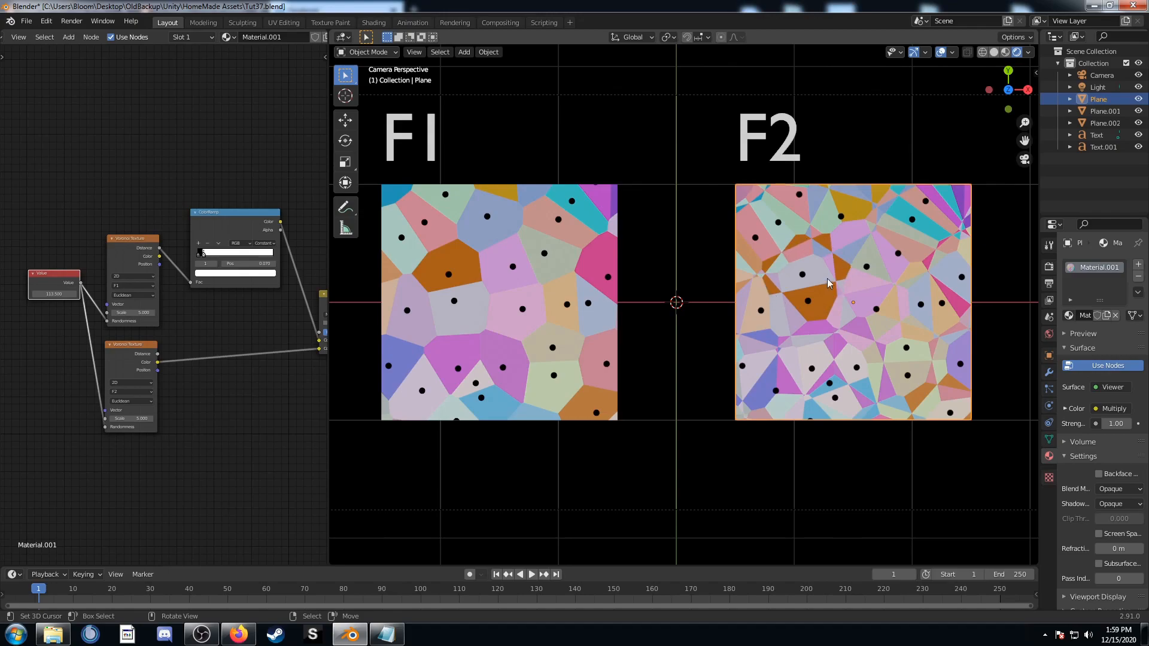
pyautogui.scroll(2, 813, 283)
pyautogui.scroll(-2, 809, 281)
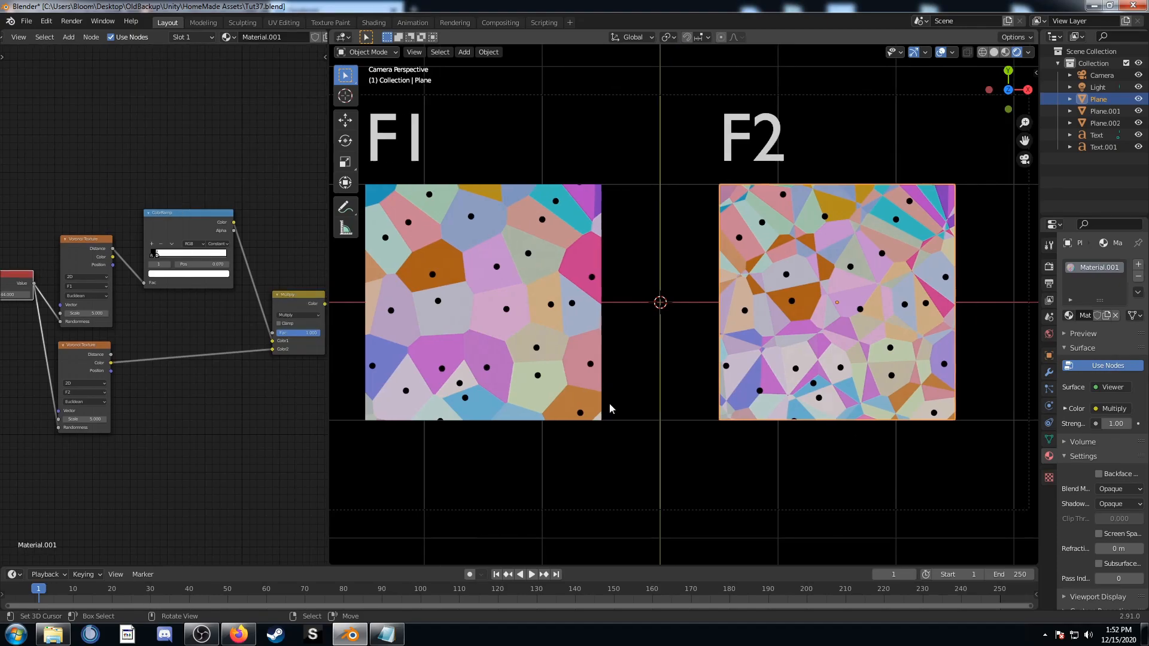
# Step: Lower the F2 Value node's randomness to 0 so its cells form a regular grid
pyautogui.keyDown('shift'); pyautogui.moveTo(608, 398); pyautogui.dragTo(648, 372, button='middle'); pyautogui.keyUp('shift')
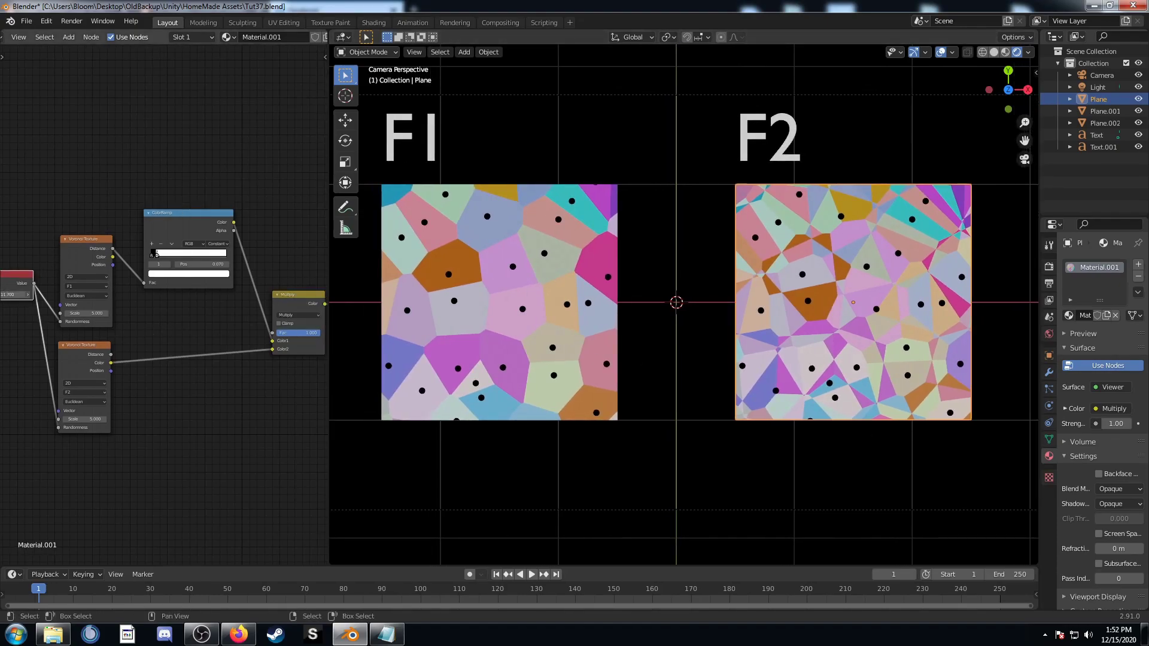
pyautogui.moveTo(18, 294); pyautogui.dragTo(27, 293)
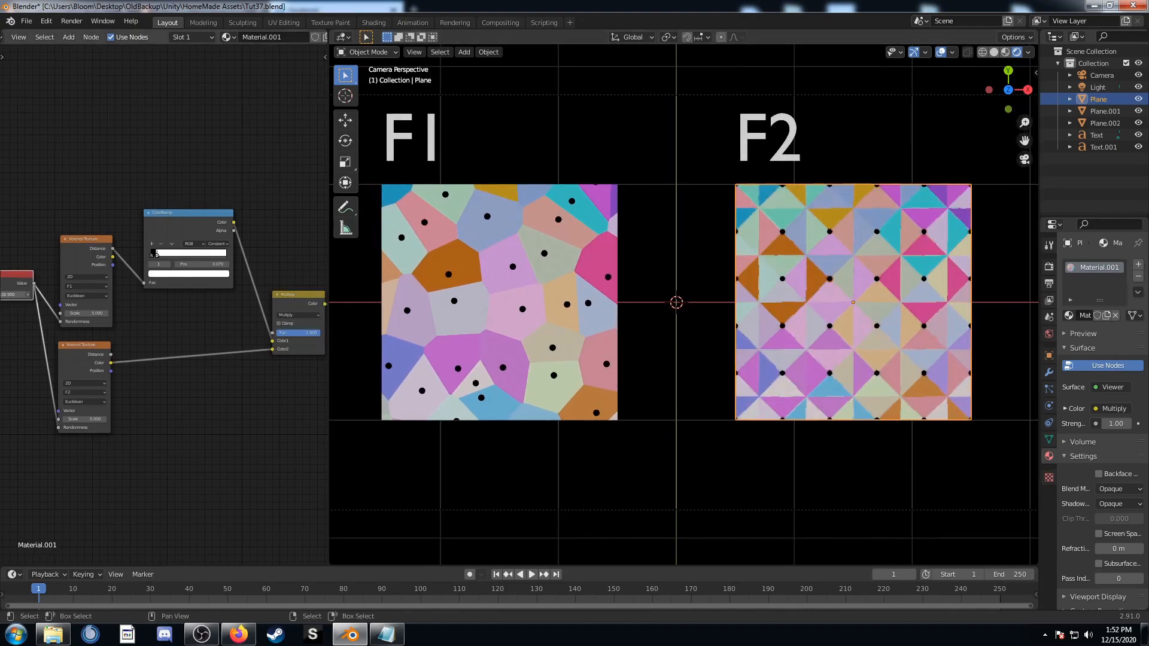
pyautogui.moveTo(48, 316); pyautogui.dragTo(96, 316, button='middle')
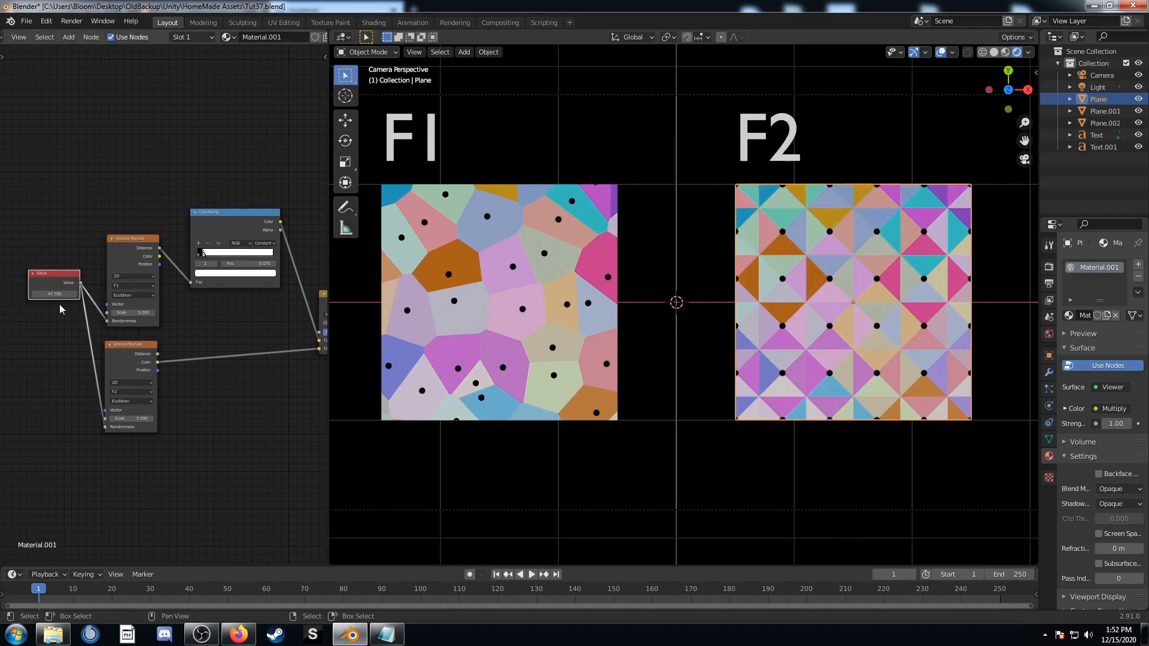
pyautogui.click(55, 294)
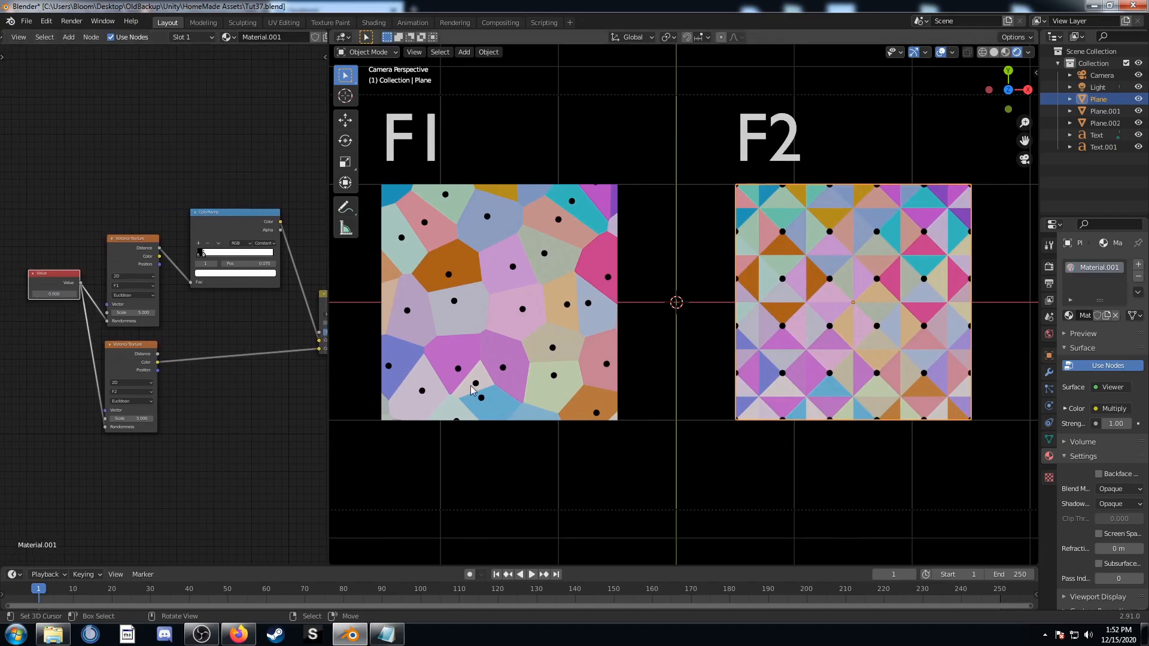
# Step: Set the F1 Value node's randomness to 0, restoring its square grid with centred dots
pyautogui.click(404, 287)
pyautogui.click(57, 281)
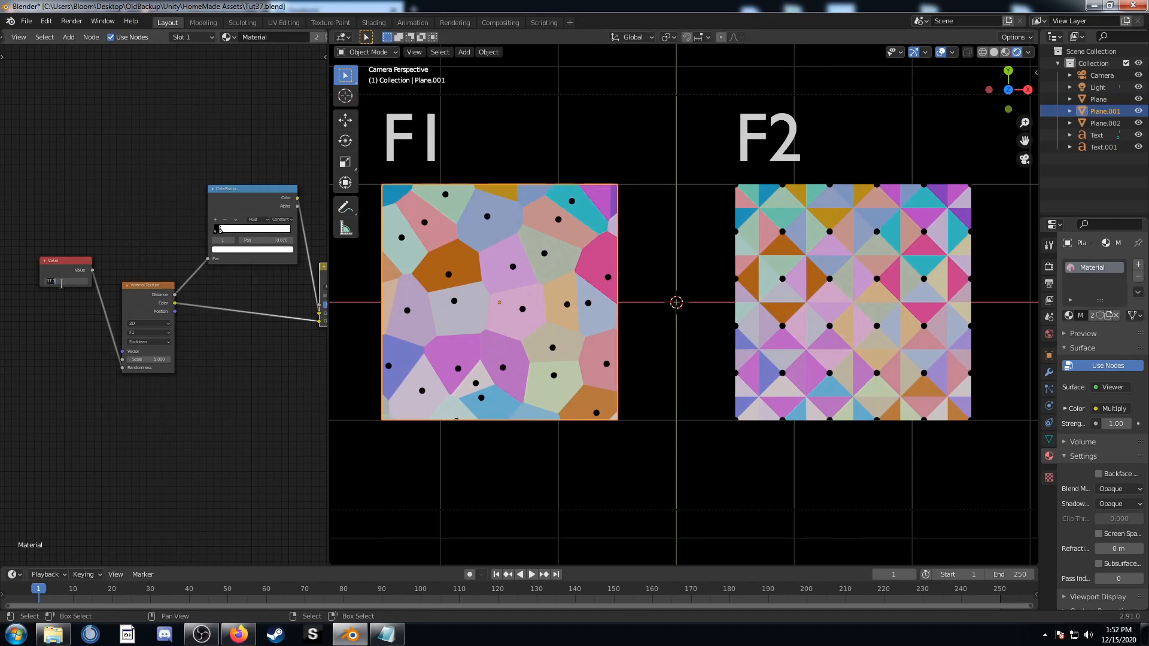
pyautogui.write('0')
pyautogui.press('Return')
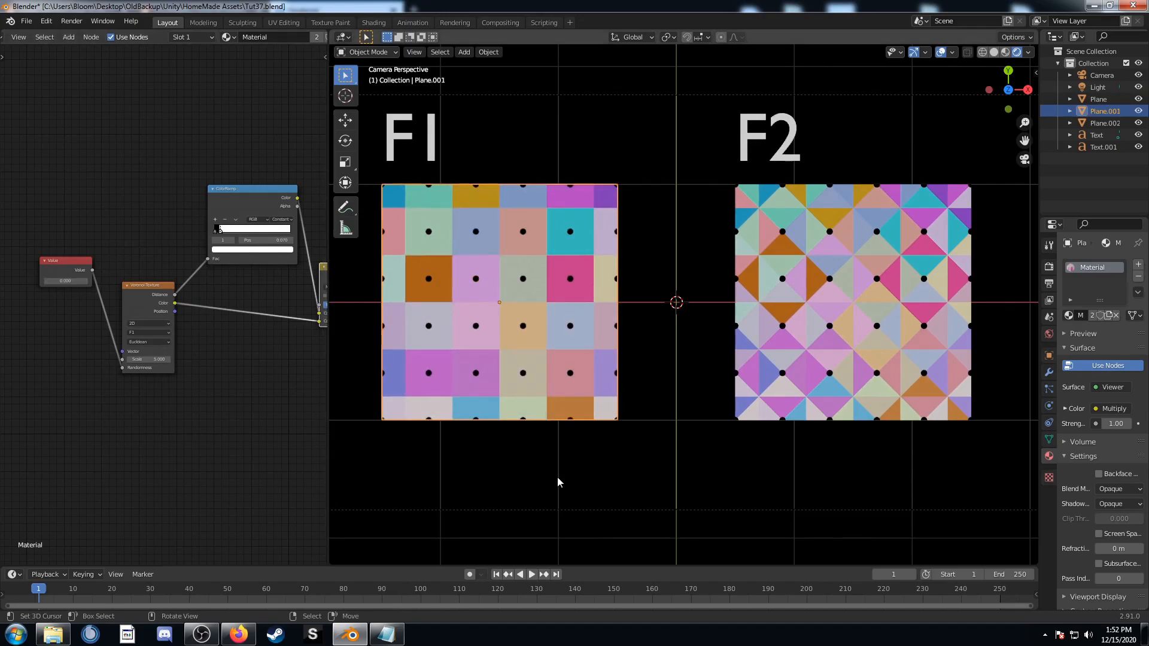